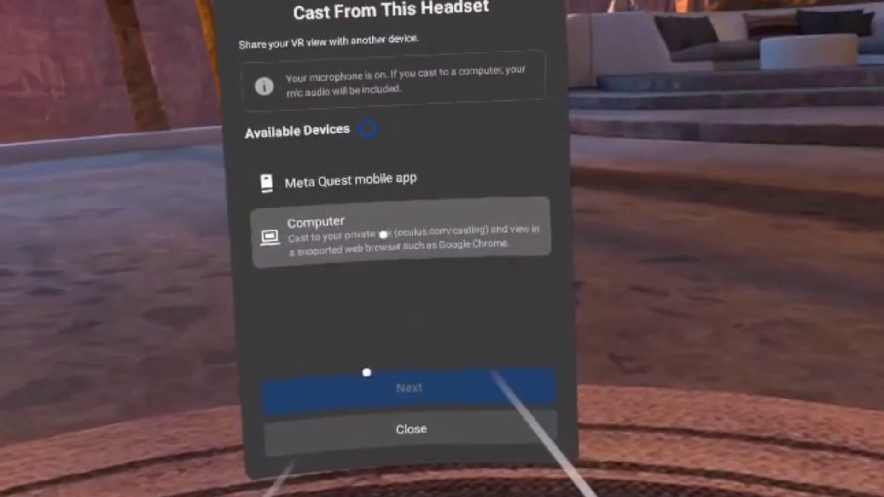
Pick Computer under Available Devices as the cast receiver
{"action": "left_click", "coordinate": [376, 232]}
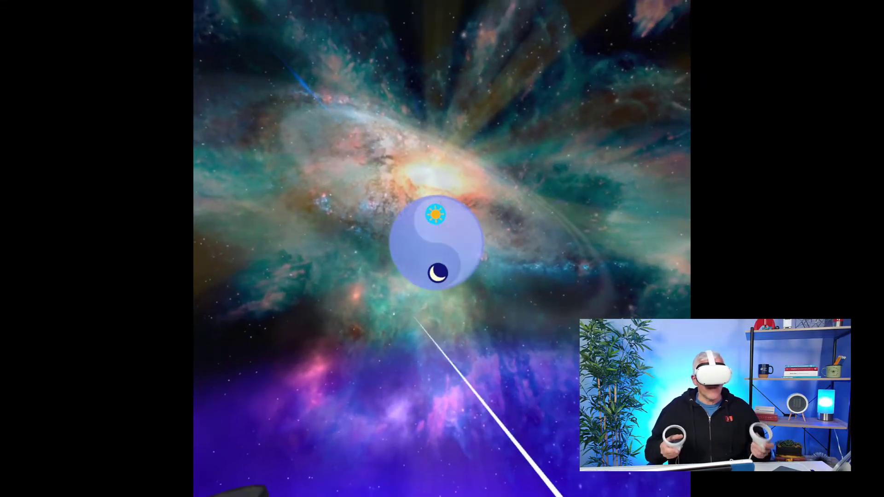
Reveal TRIPP's Focus, Composer and Calm experience circles using the yin-yang orb
{"action": "left_click", "coordinate": [452, 277]}
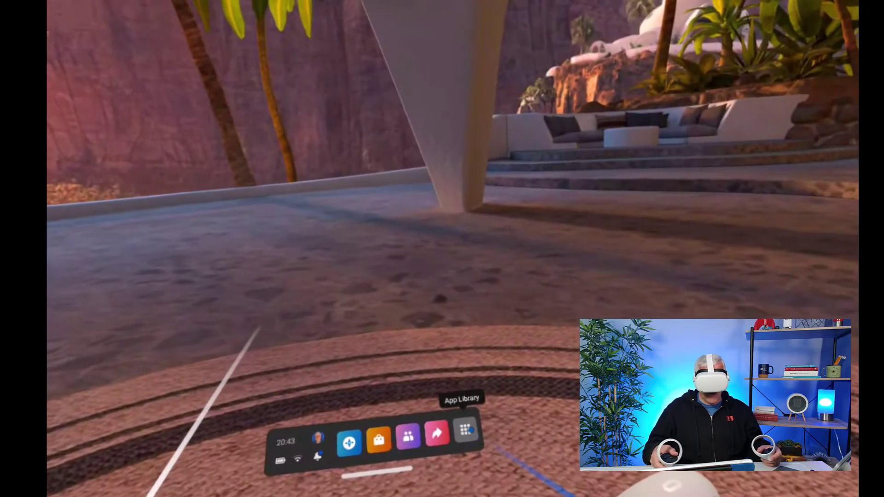
Toggle the App Library panel from the Meta Quest Home dock
{"action": "left_click", "coordinate": [465, 433]}
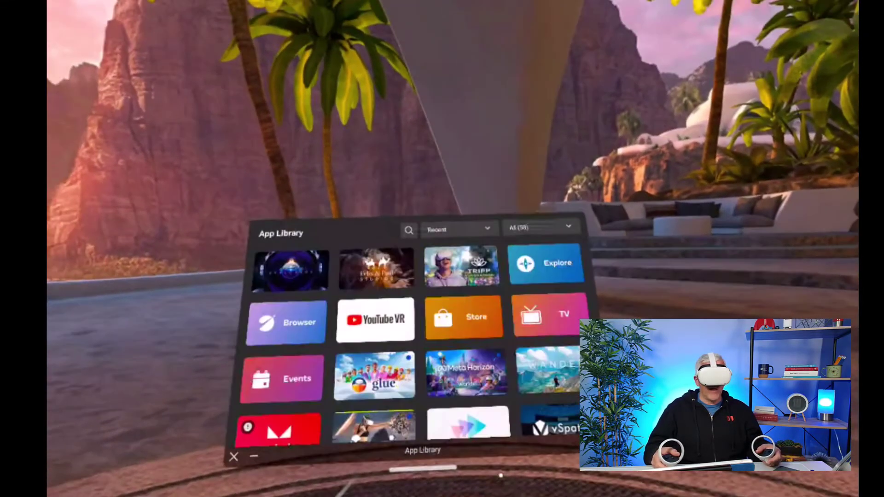